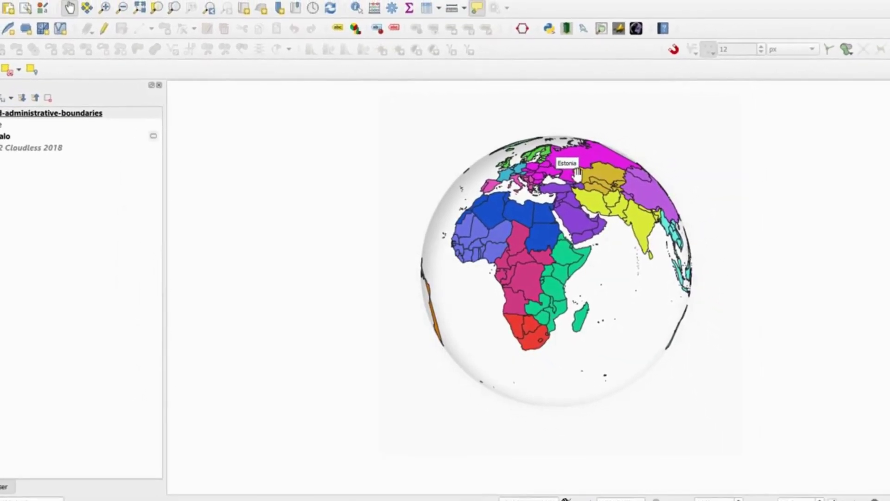
- Look up the Globe Builder plugin's details in the Plugin Manager
scroll(563, 198, "up", 2)
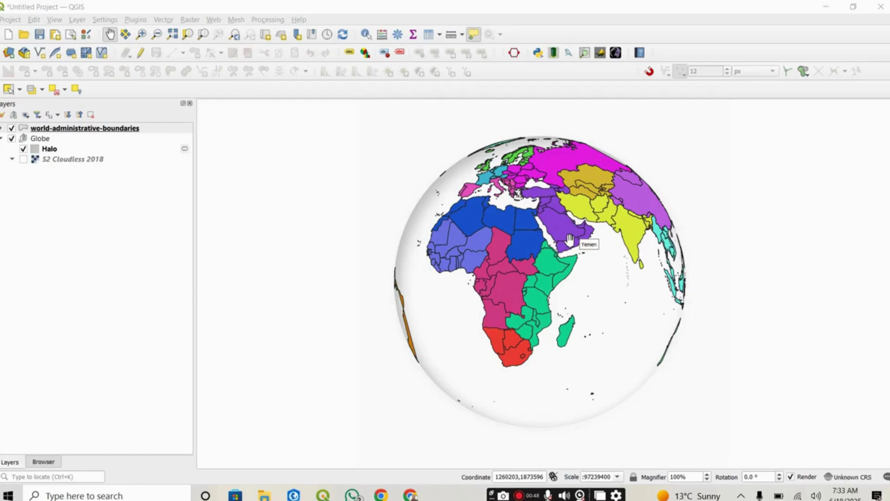
left_click(135, 19)
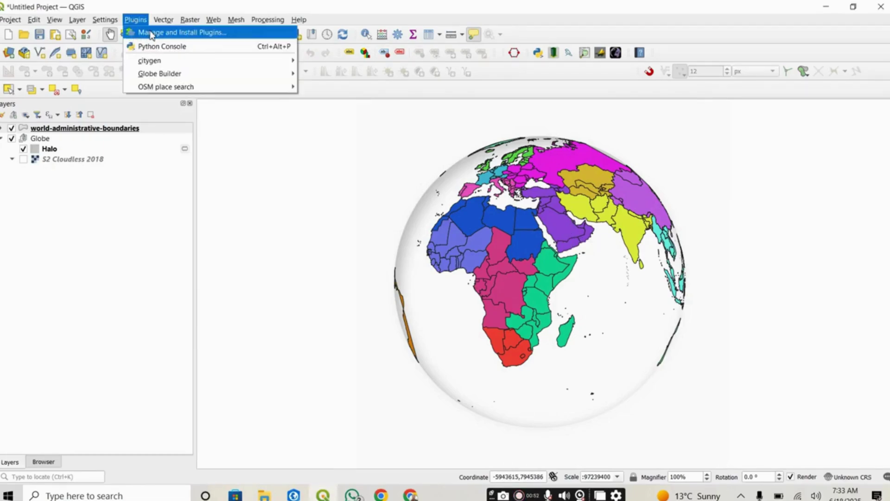
left_click(151, 34)
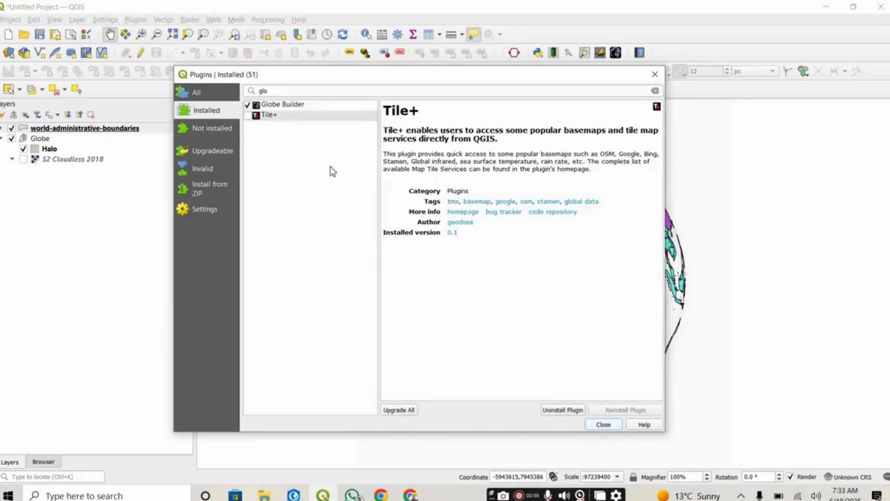
left_click(312, 106)
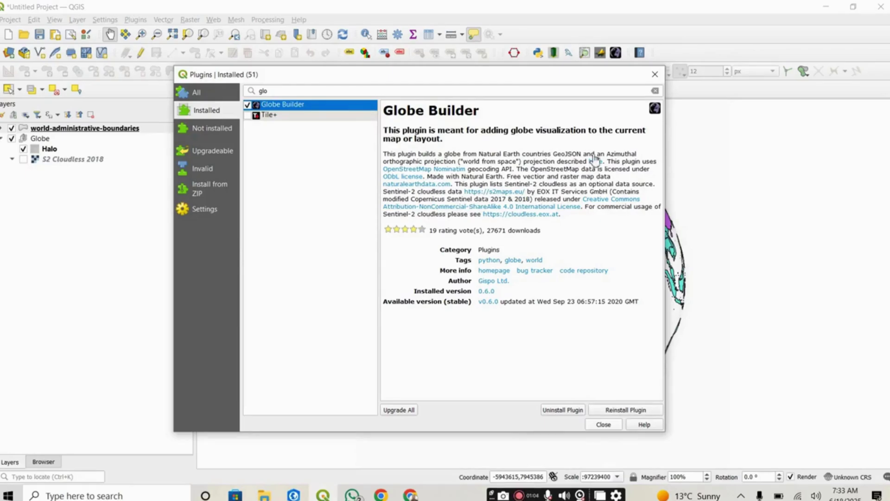
left_click(654, 74)
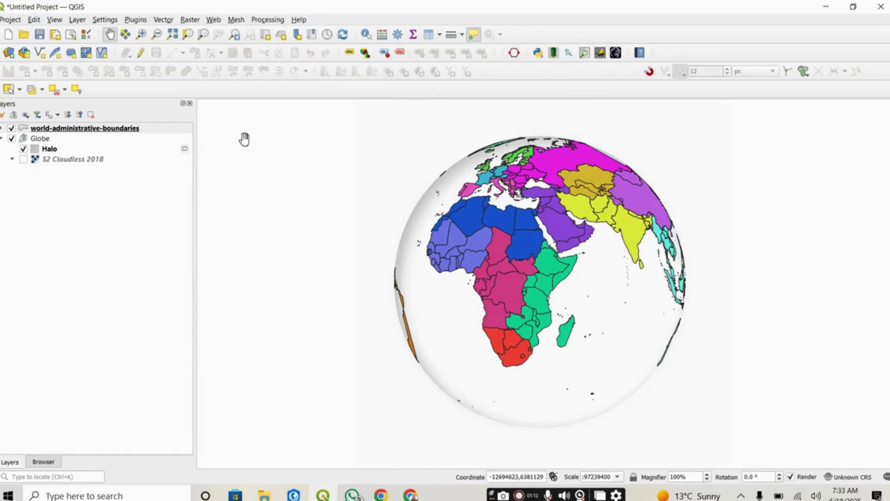
- Remove the world-administrative-boundaries layer from the project
left_click(96, 133)
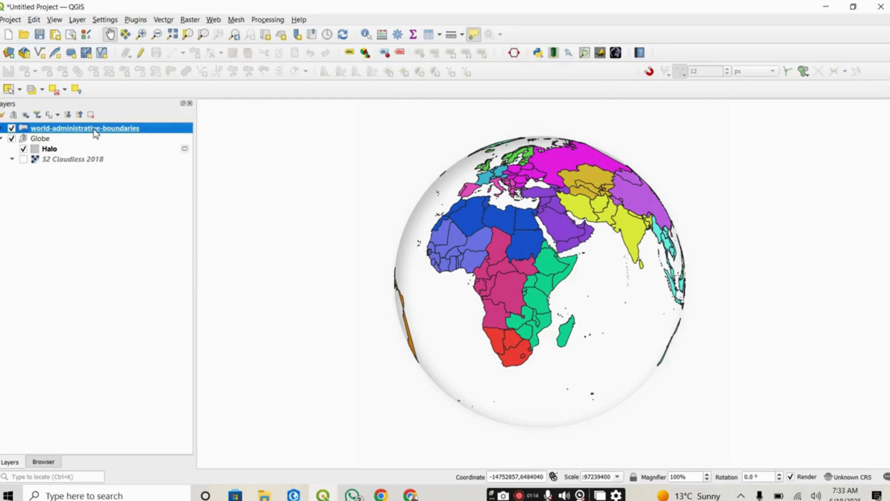
right_click(93, 131)
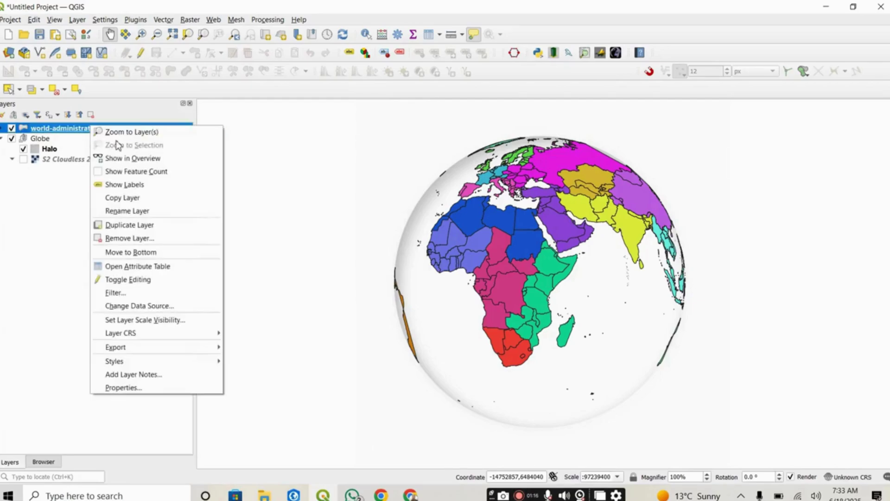
left_click(134, 238)
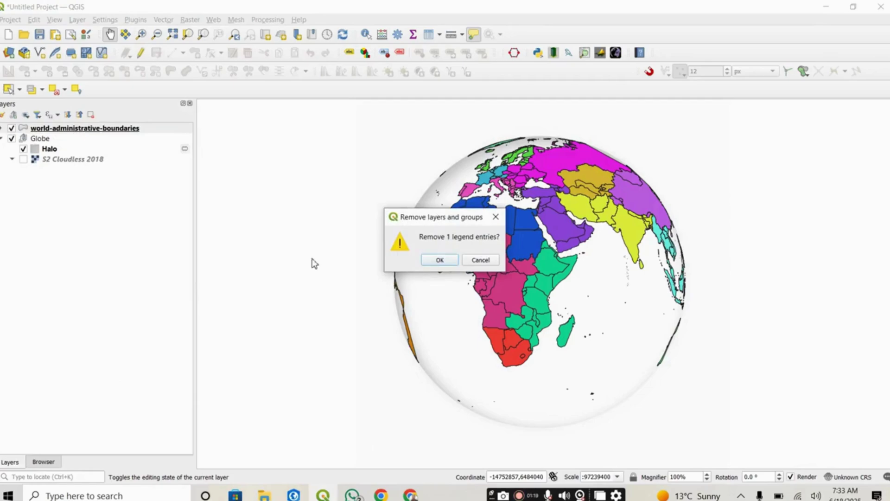
left_click(426, 262)
- Remove the Globe group so the map is empty, and bring up the Globe Builder settings
right_click(85, 130)
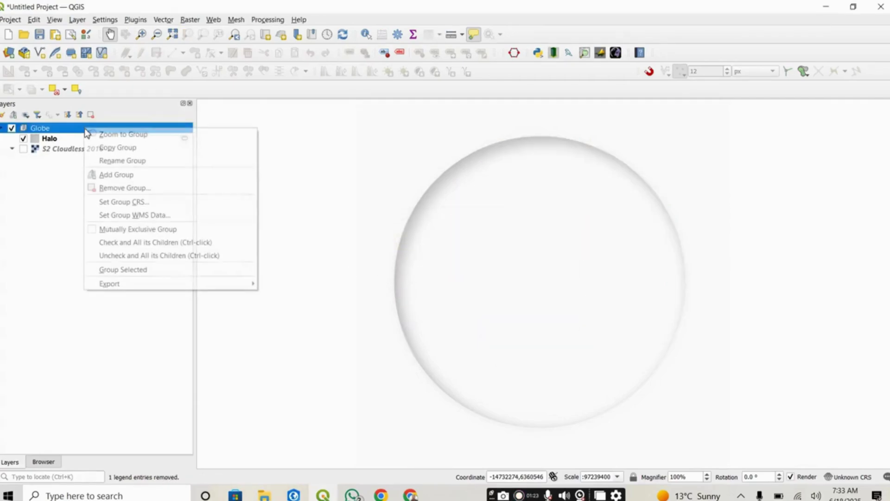
left_click(128, 188)
left_click(437, 260)
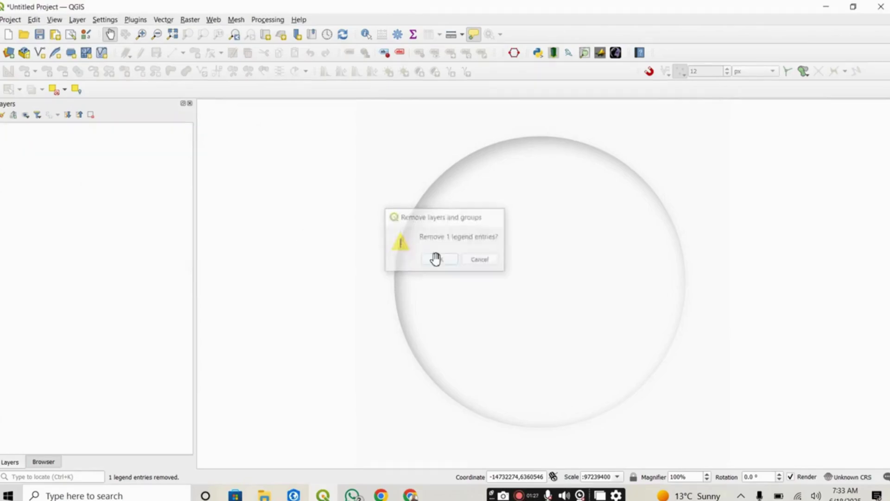
left_click_drag(482, 214, 469, 223)
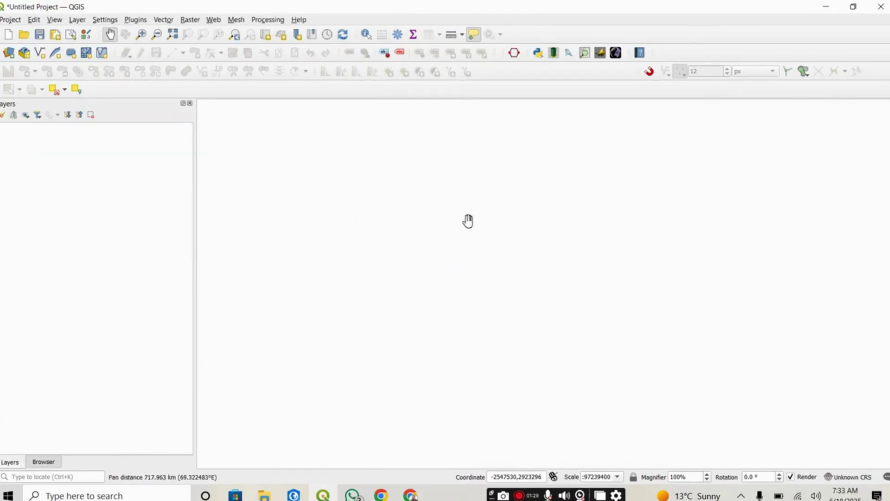
left_click(615, 53)
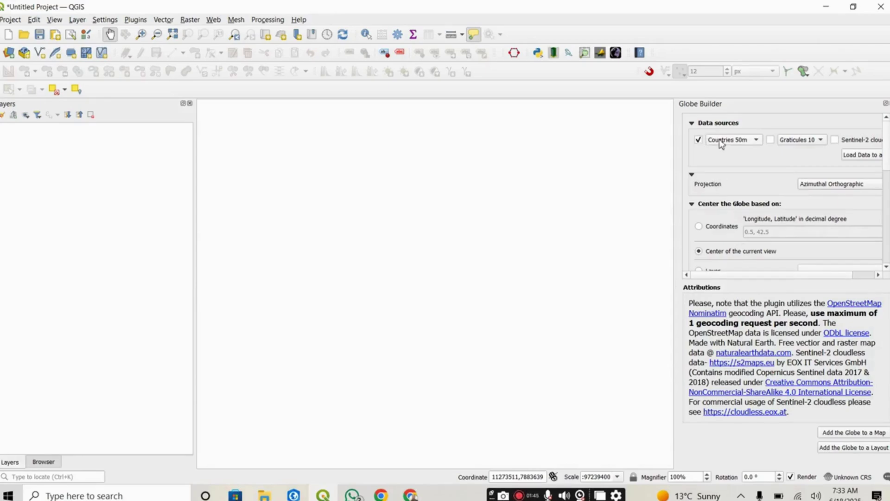
- Set Globe Builder's countries source to 50m and drag world-administrative-boundaries.shp onto the map
left_click(738, 141)
left_click(740, 141)
left_click(46, 462)
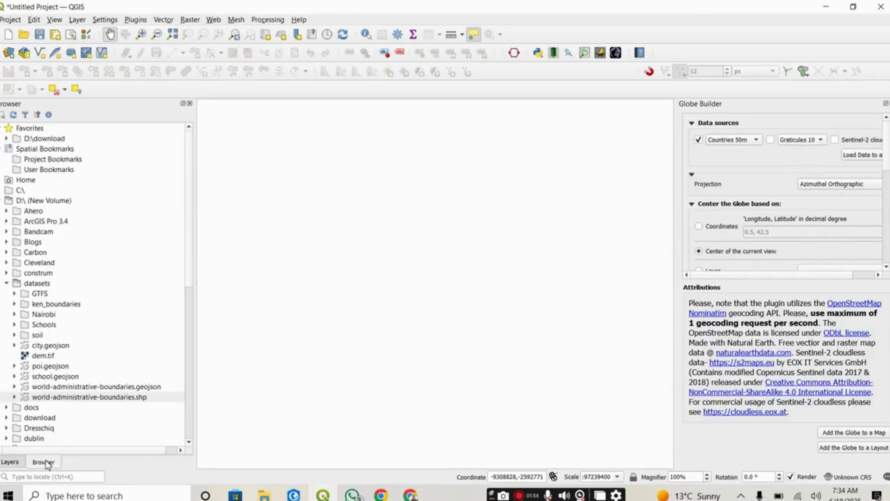
left_click(67, 399)
left_click_drag(72, 401, 298, 259)
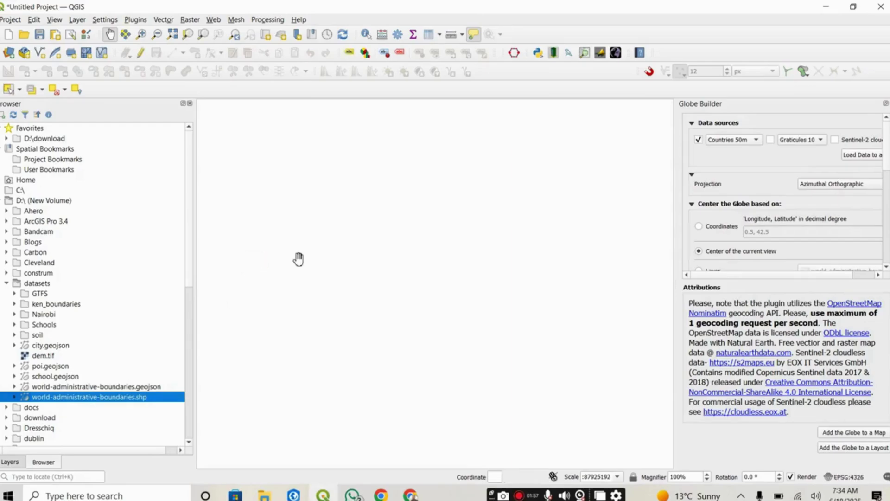
left_click(4, 463)
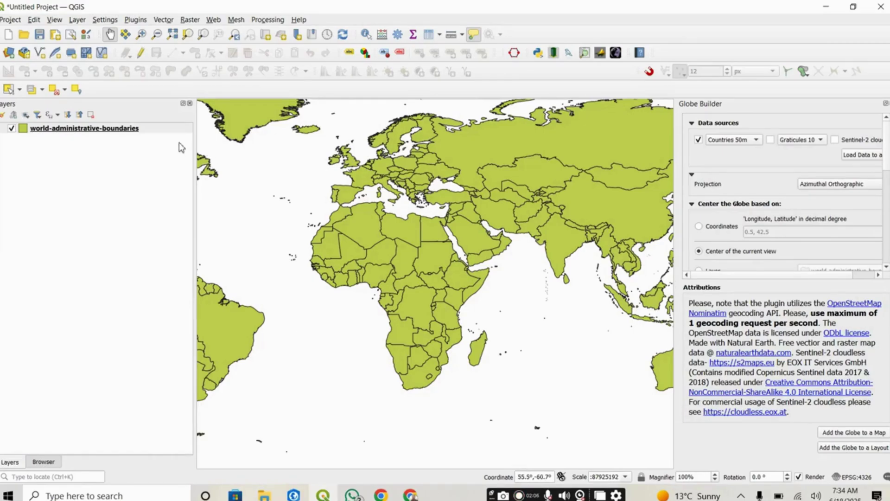
- Style world-administrative-boundaries as Categorized on the region field, classified with random colours
left_click(147, 131)
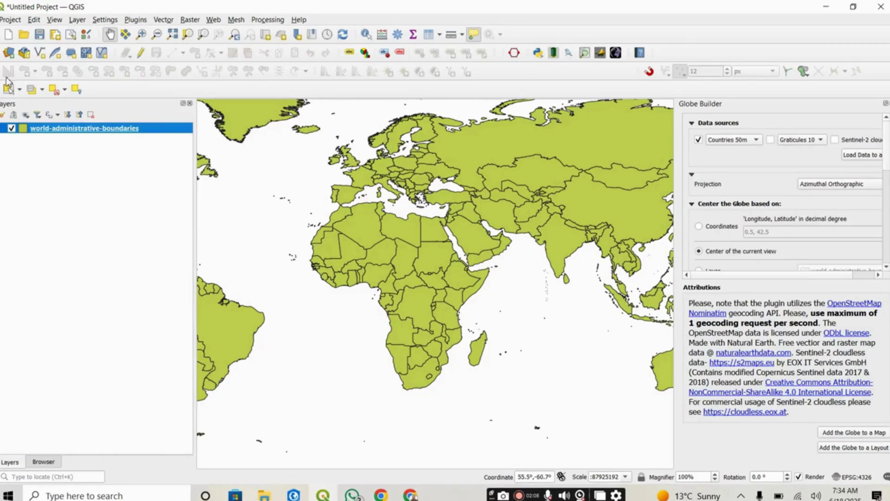
left_click(3, 115)
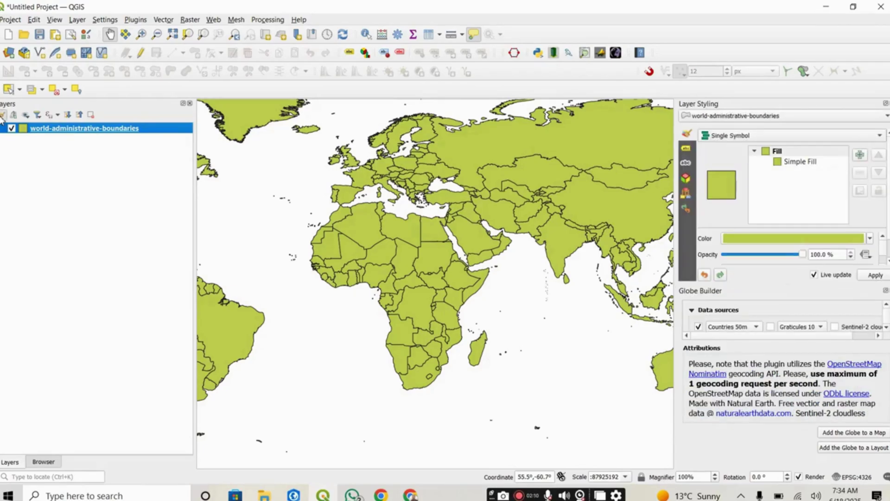
left_click(778, 138)
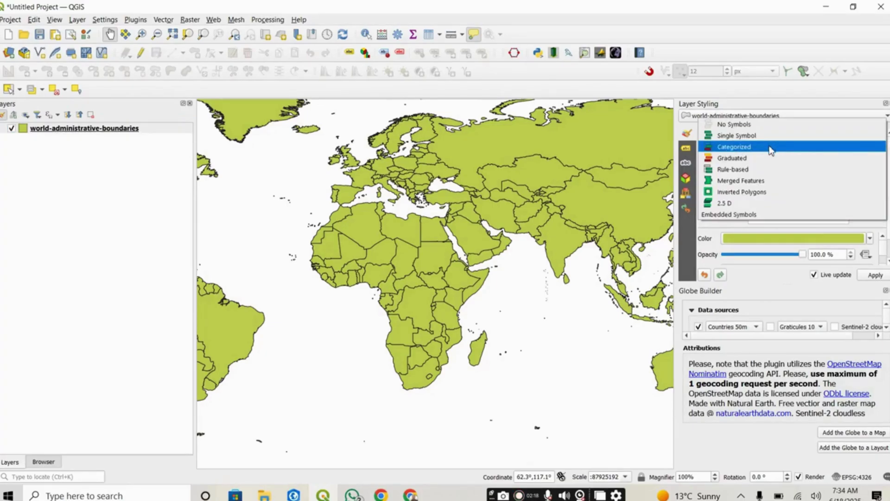
left_click(771, 147)
left_click(872, 153)
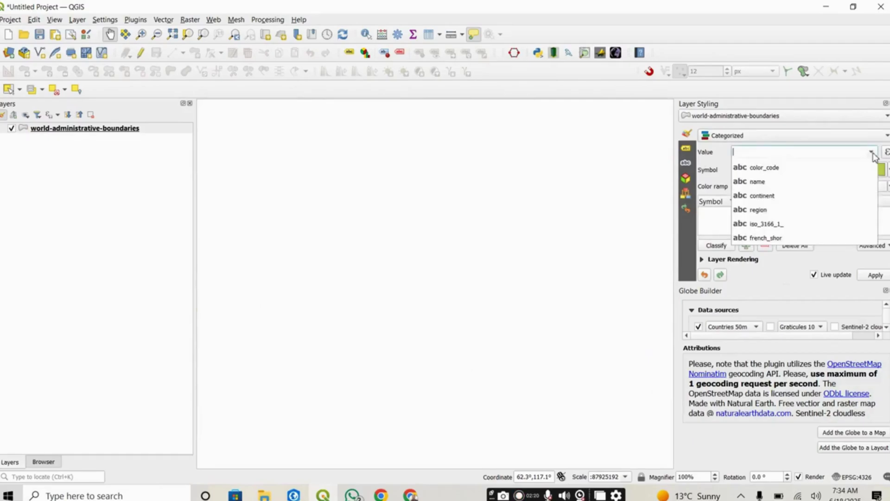
left_click(798, 236)
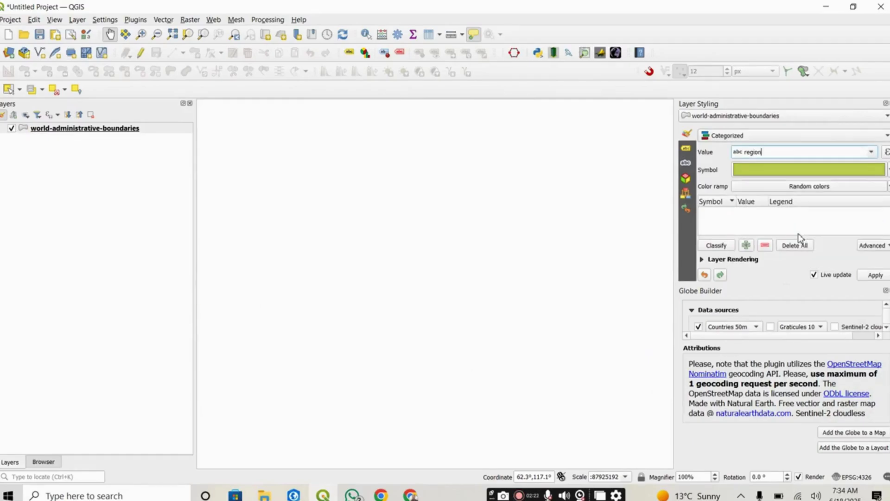
left_click(719, 246)
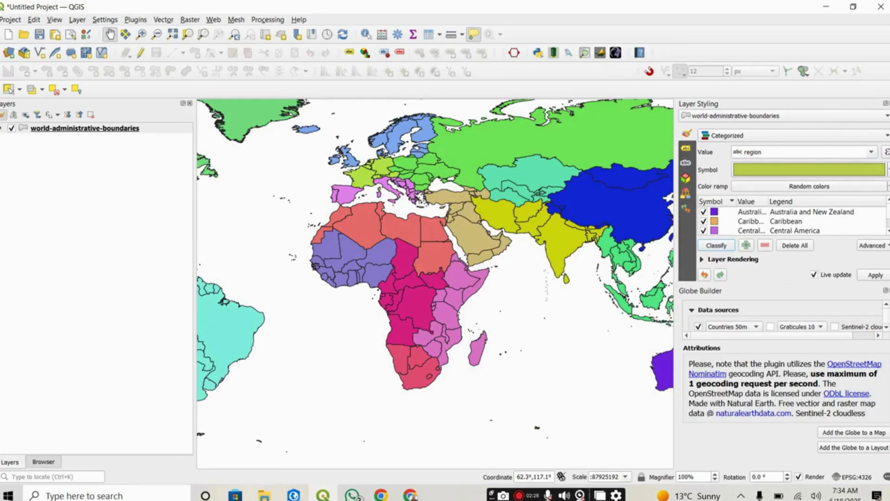
left_click(886, 103)
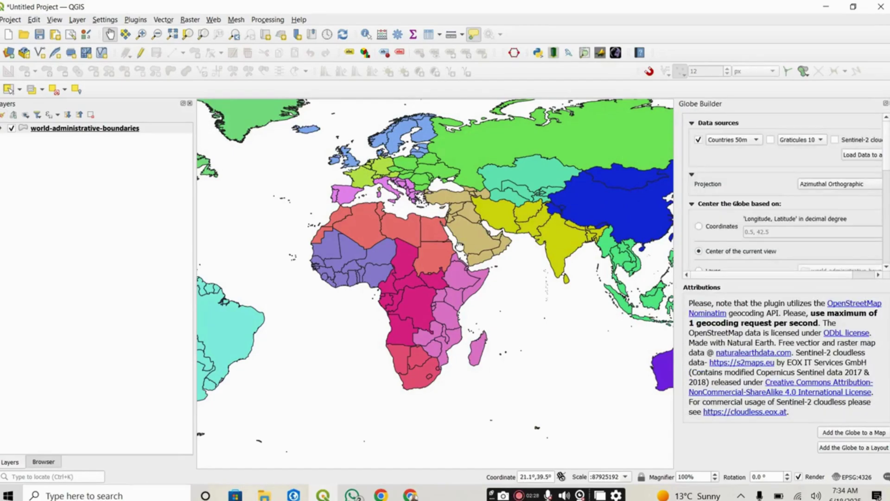
- Pan and zoom the map until Kenya sits near the centre of the view
left_click_drag(460, 246, 439, 253)
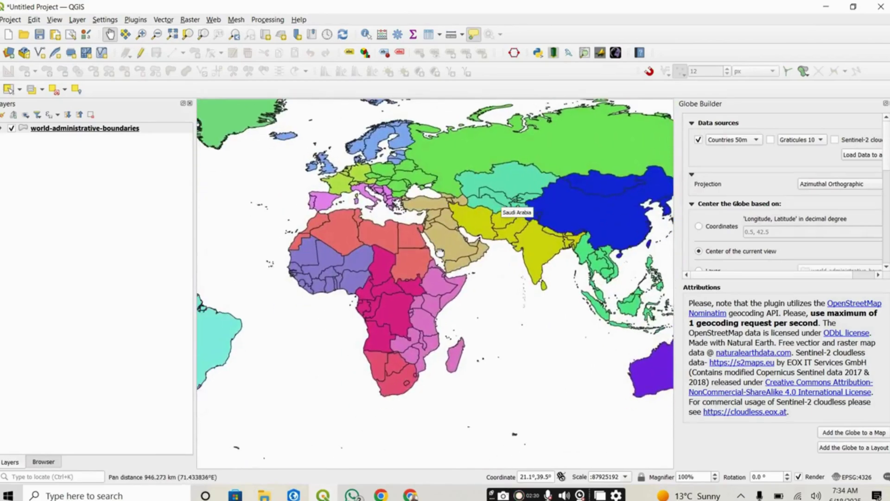
left_click_drag(420, 288, 427, 255)
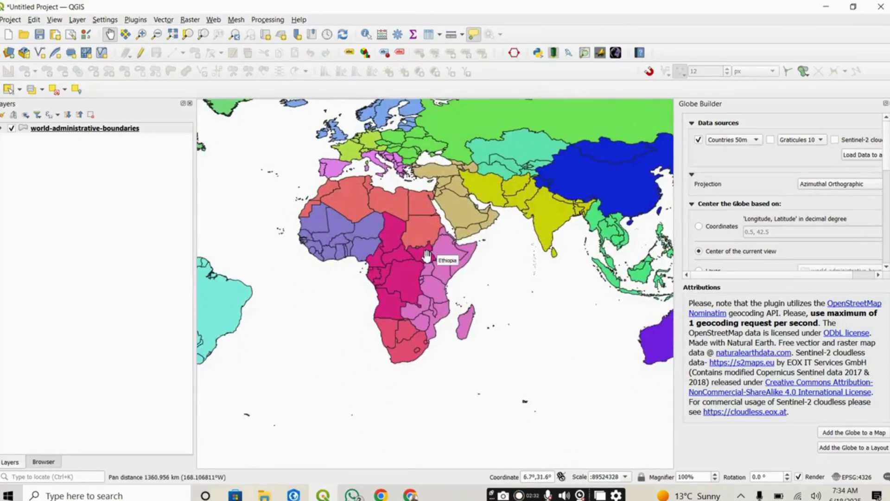
scroll(427, 255, "up", 3)
left_click_drag(440, 298, 357, 245)
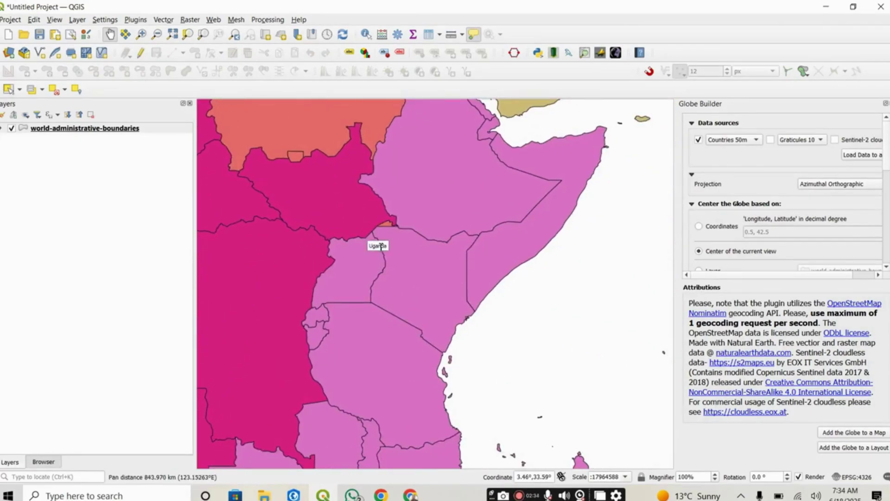
mouse_move(413, 207)
left_mouse_down()
mouse_move(405, 275)
mouse_move(419, 221)
mouse_move(433, 210)
mouse_move(426, 200)
left_mouse_up()
scroll(406, 275, "up", 1)
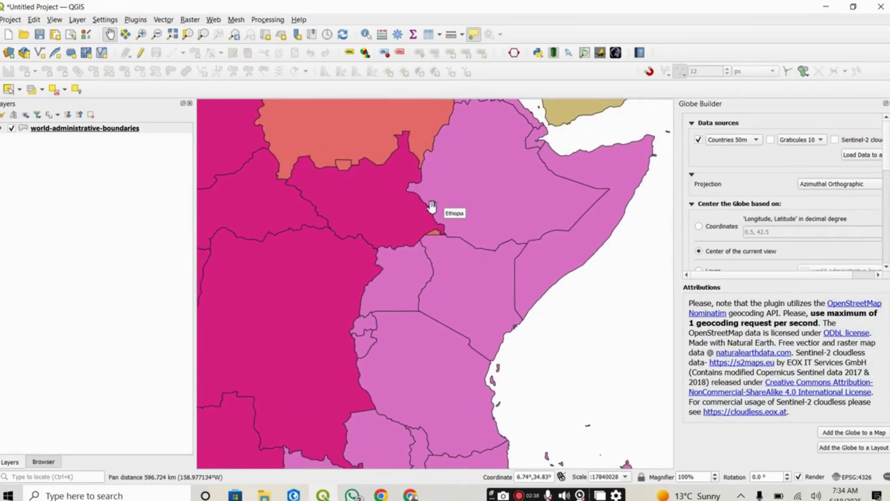
scroll(452, 274, "down", 1)
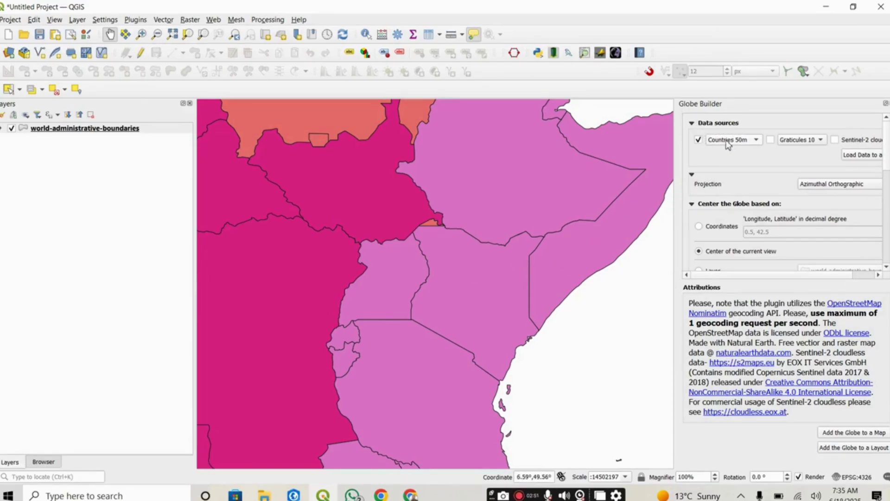
- Turn off Countries 50m so only Graticules 10 loads, and widen the Globe Builder dock
left_click(699, 140)
mouse_move(494, 217)
mouse_move(577, 245)
left_click_drag(676, 244, 631, 254)
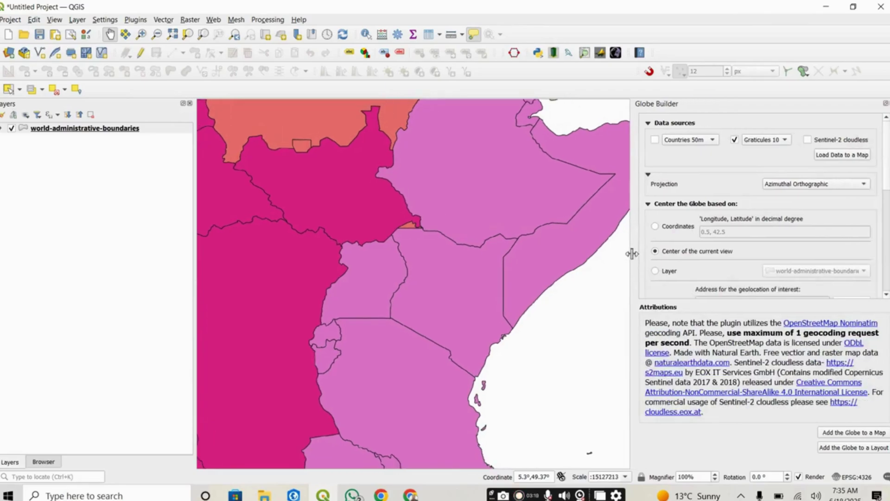
left_click(841, 189)
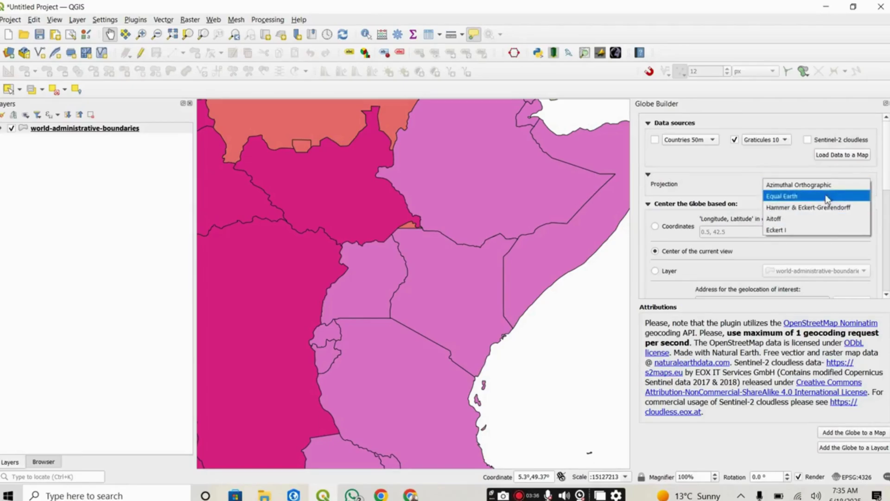
left_click(823, 185)
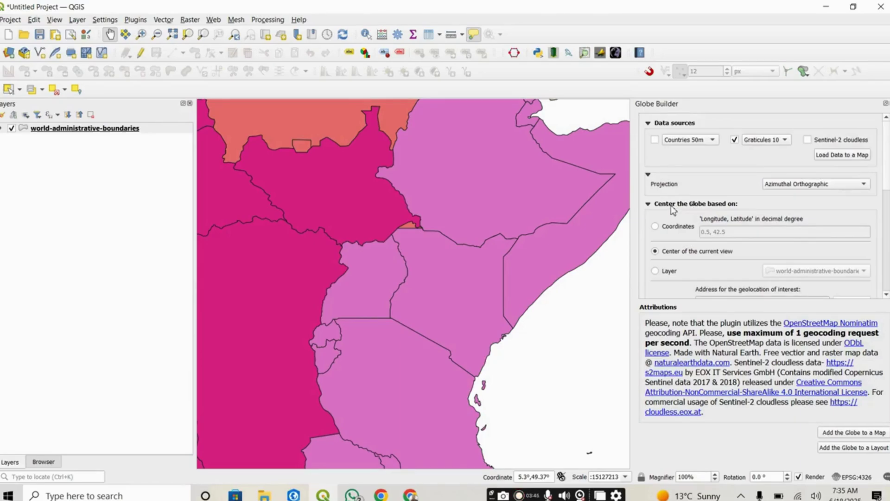
left_click(674, 229)
left_click(673, 253)
left_click(656, 271)
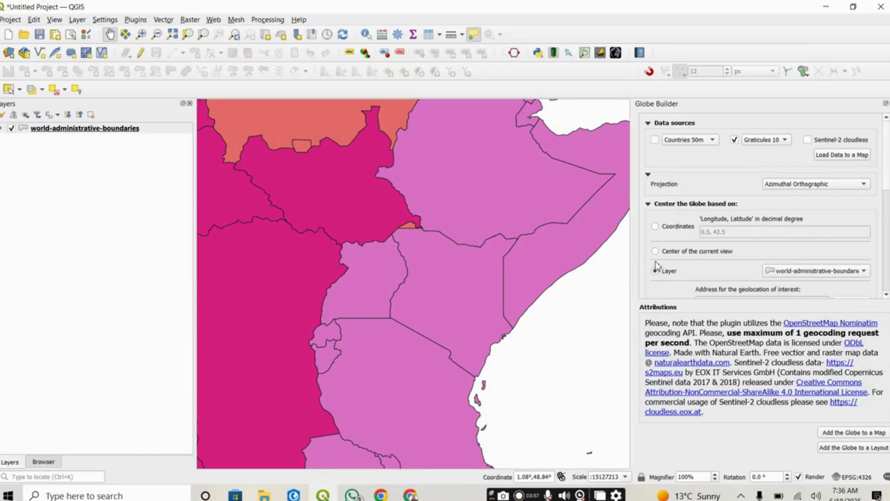
left_click(660, 252)
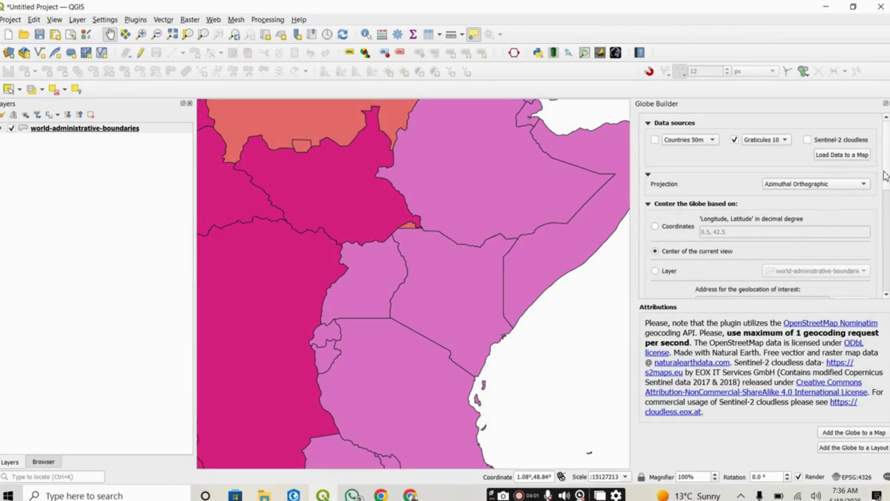
left_click_drag(887, 186, 888, 239)
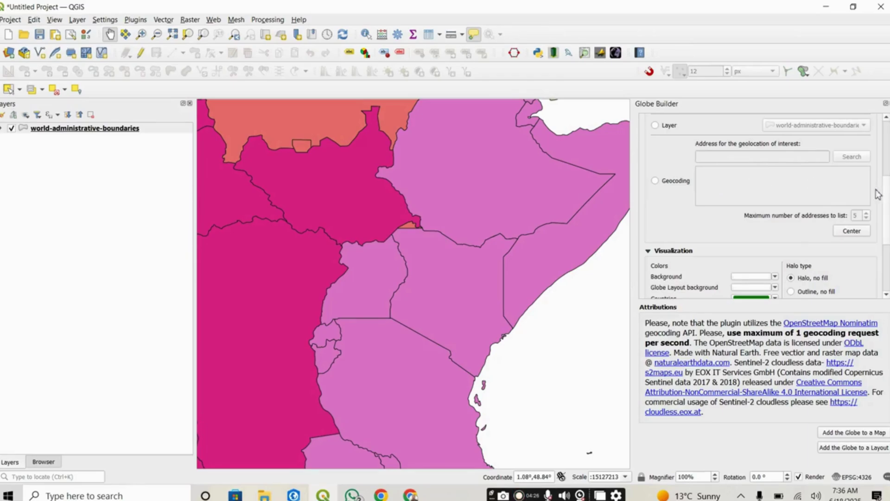
scroll(886, 231, "down", 2)
scroll(886, 232, "down", 1)
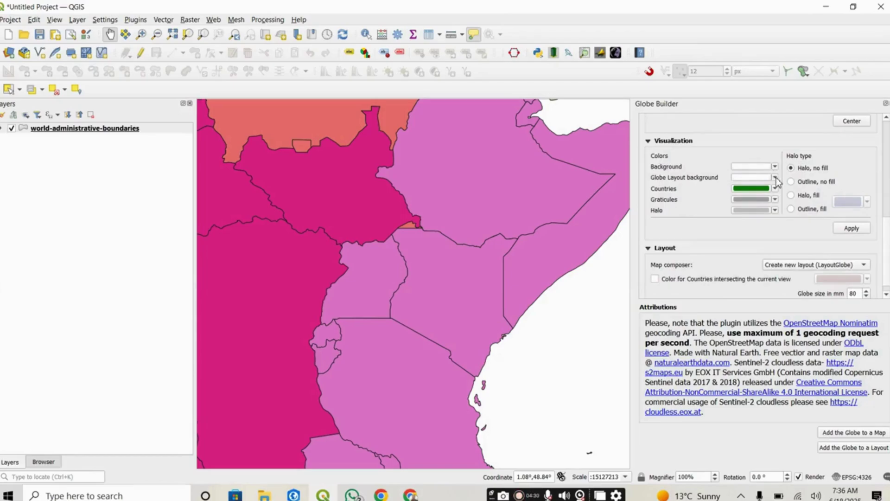
- Add the orthographic globe to the map, then zoom out and pan to centre it
mouse_move(750, 183)
left_click(847, 435)
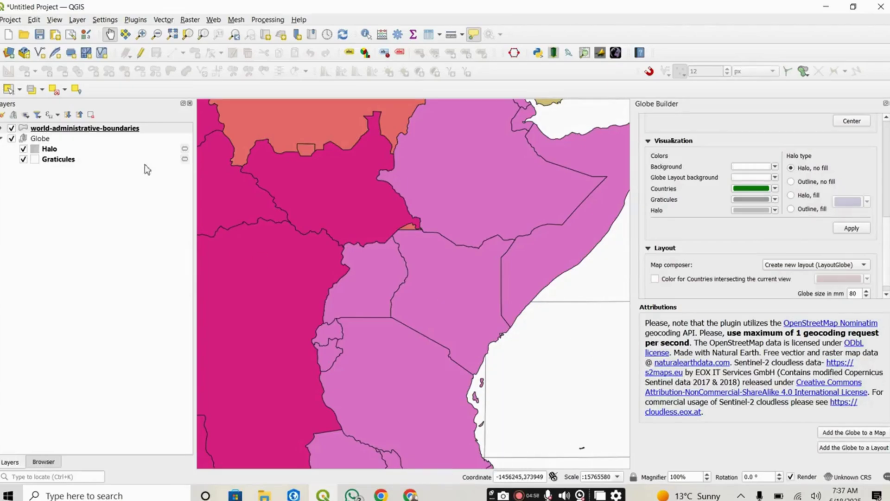
scroll(342, 286, "down", 3)
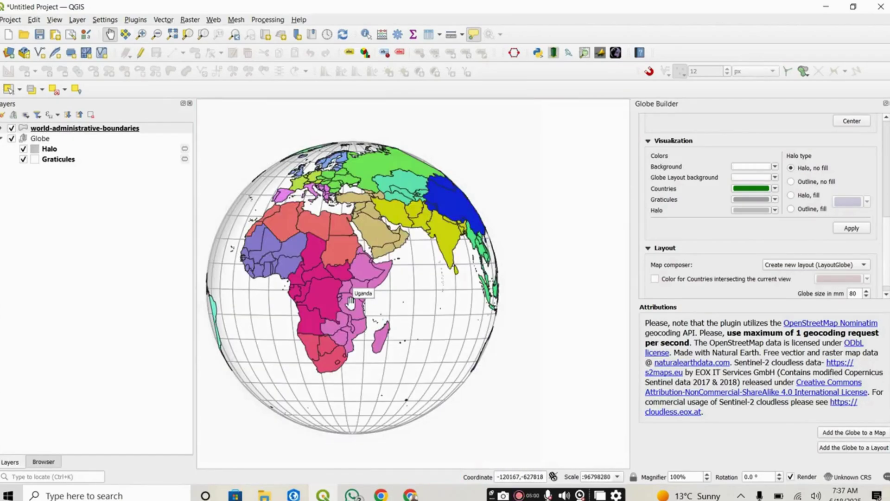
left_click_drag(351, 301, 425, 275)
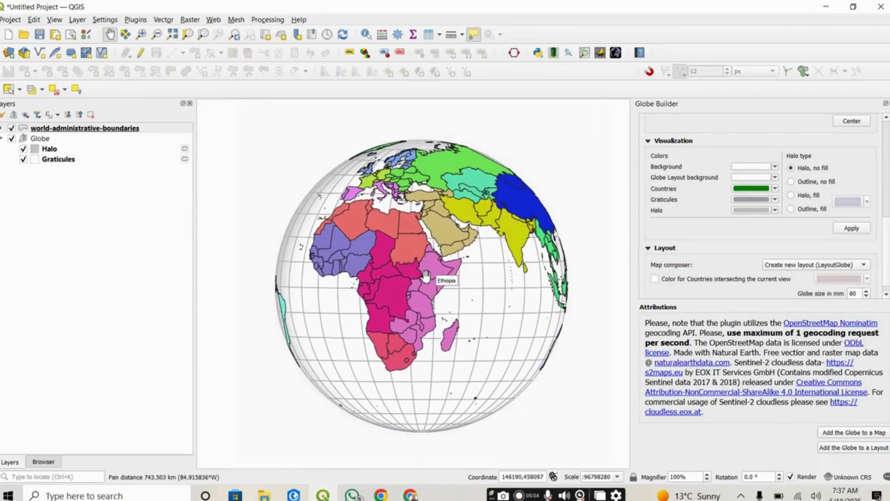
scroll(455, 271, "up", 4)
scroll(484, 266, "down", 2)
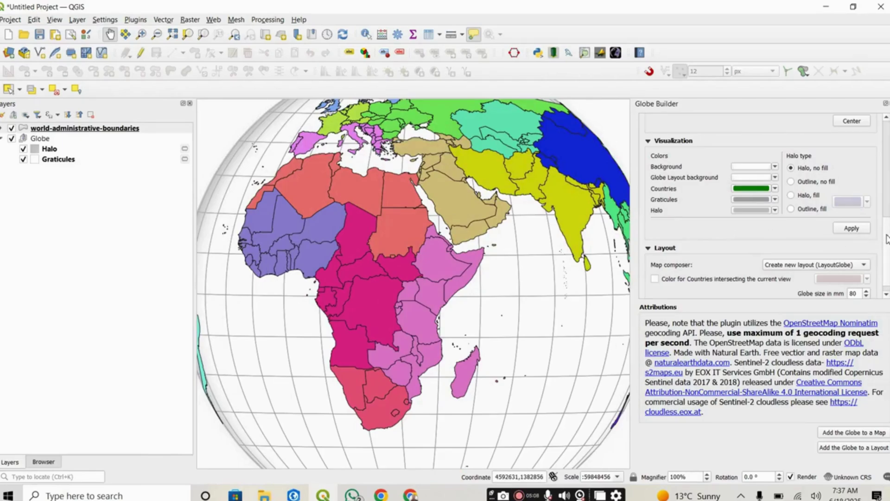
left_click_drag(887, 239, 883, 124)
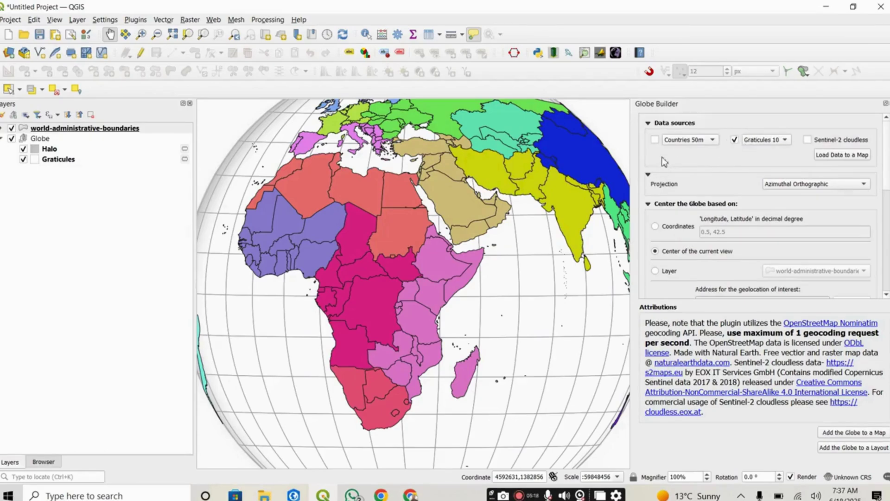
scroll(457, 220, "down", 1)
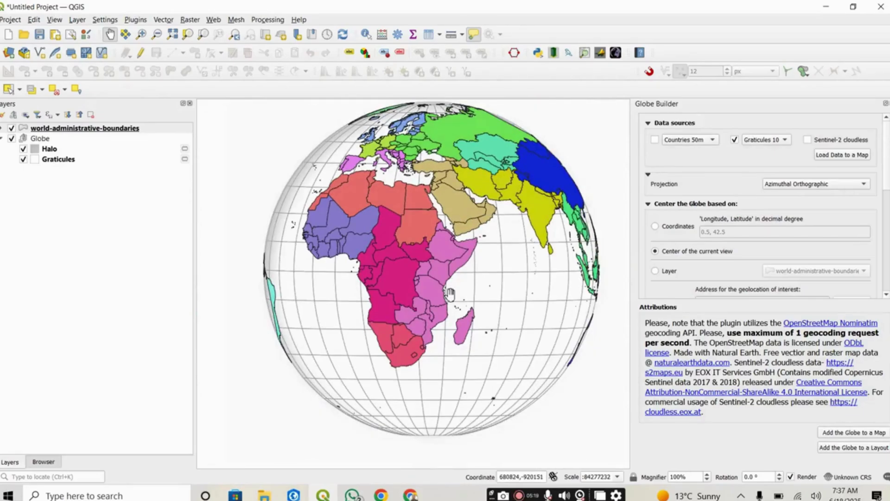
left_click_drag(428, 277, 444, 269)
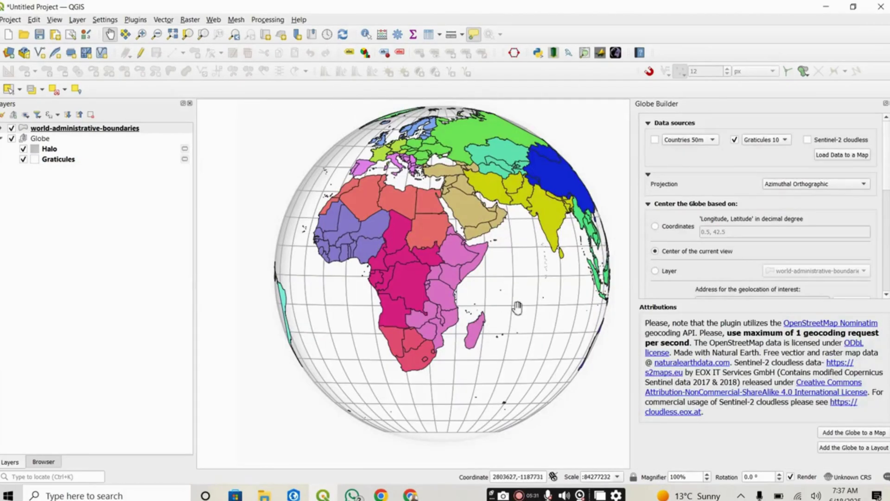
- Search the plugin manager for 'qui' and enable the QuickMapServices plugin
left_click(214, 21)
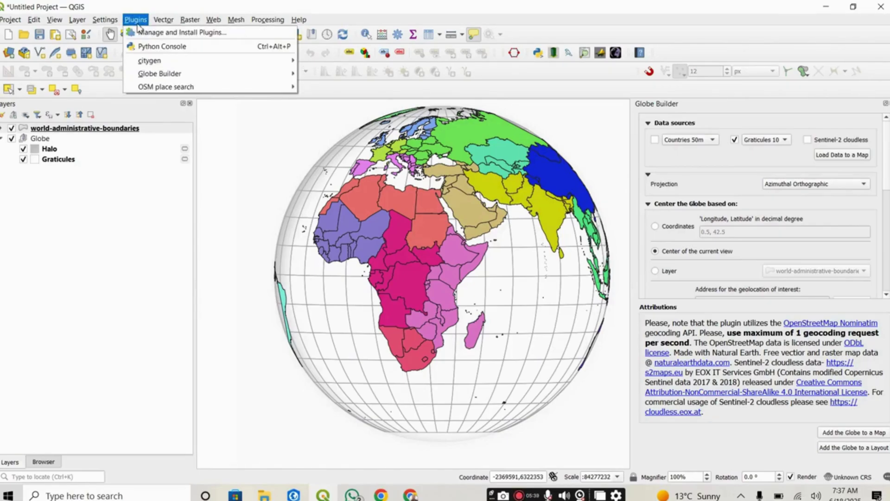
left_click(156, 35)
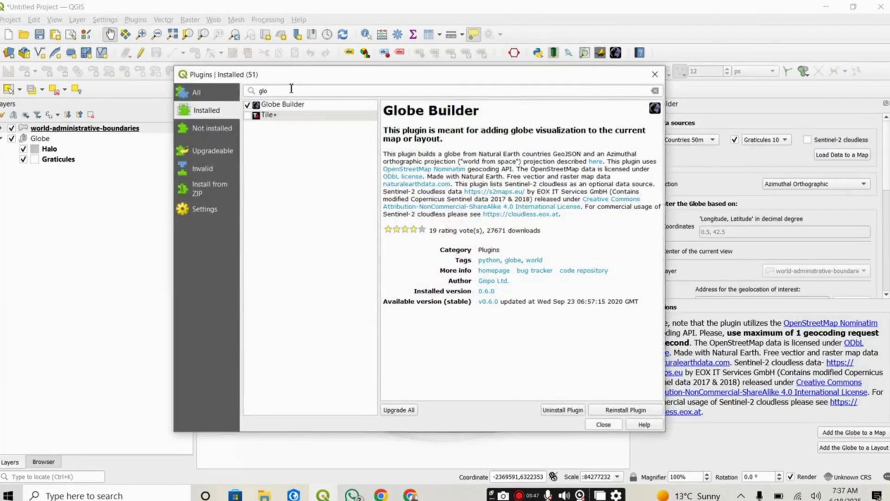
left_click_drag(290, 88, 254, 93)
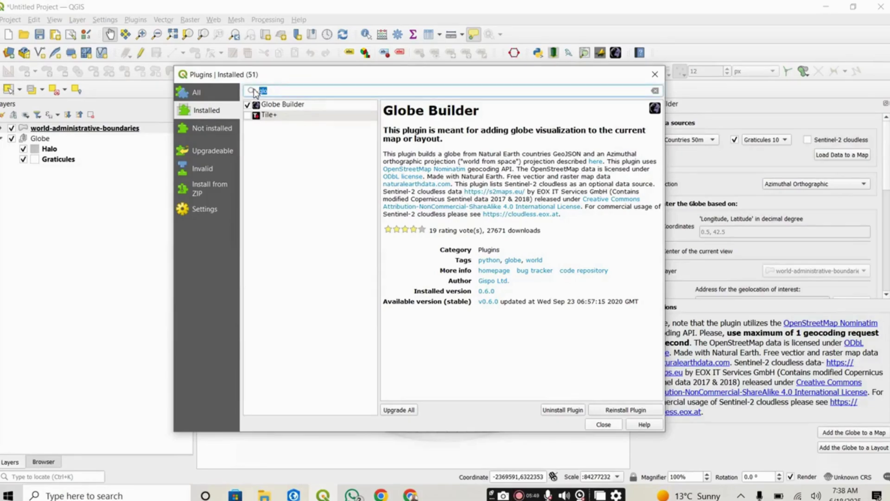
key("BackSpace")
type("quick")
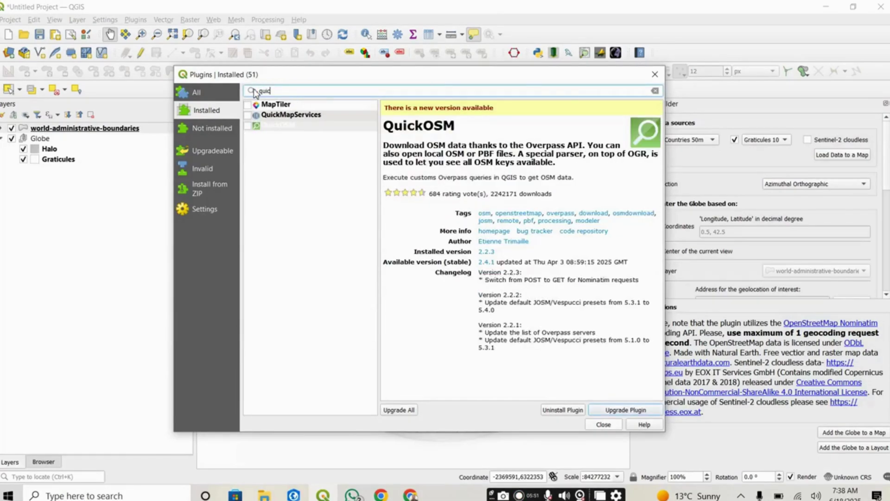
left_click(250, 123)
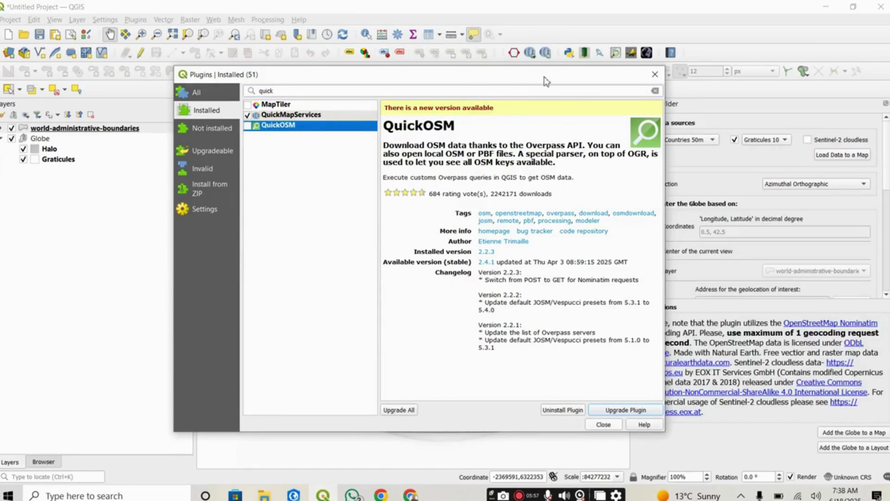
- Add the OSM Standard base map from QuickMapServices beneath the globe
left_click(655, 74)
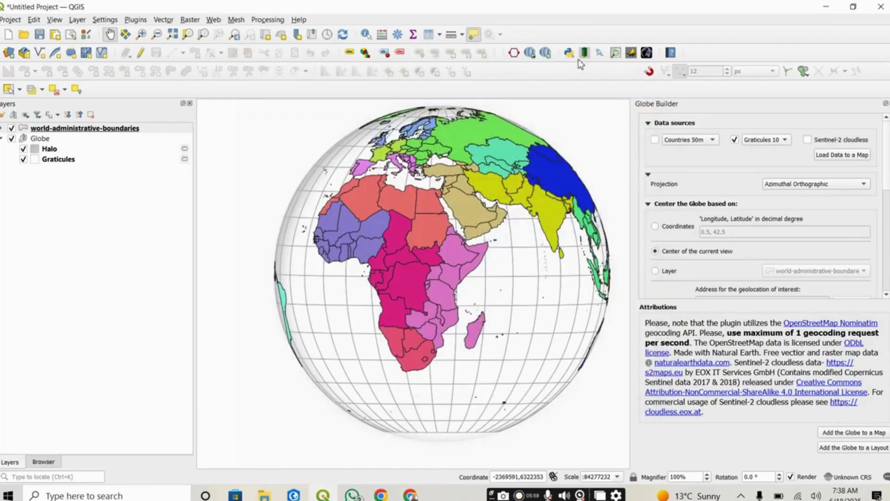
left_click(215, 19)
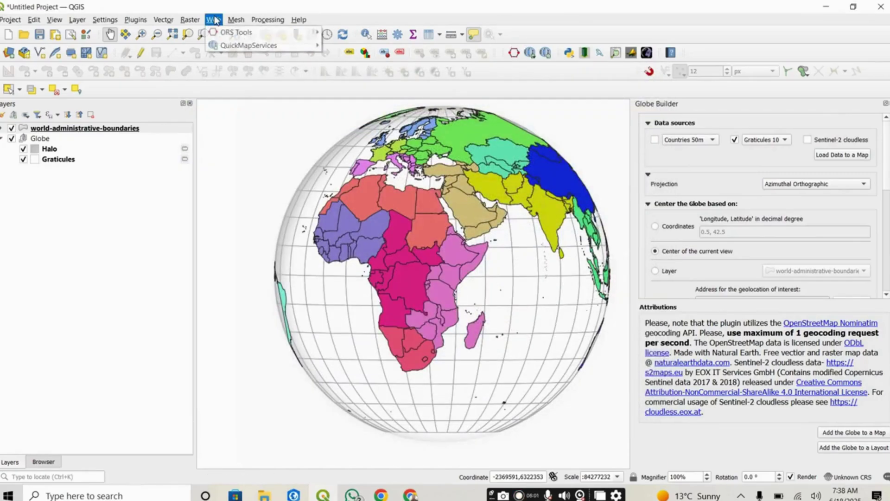
mouse_move(263, 45)
mouse_move(422, 62)
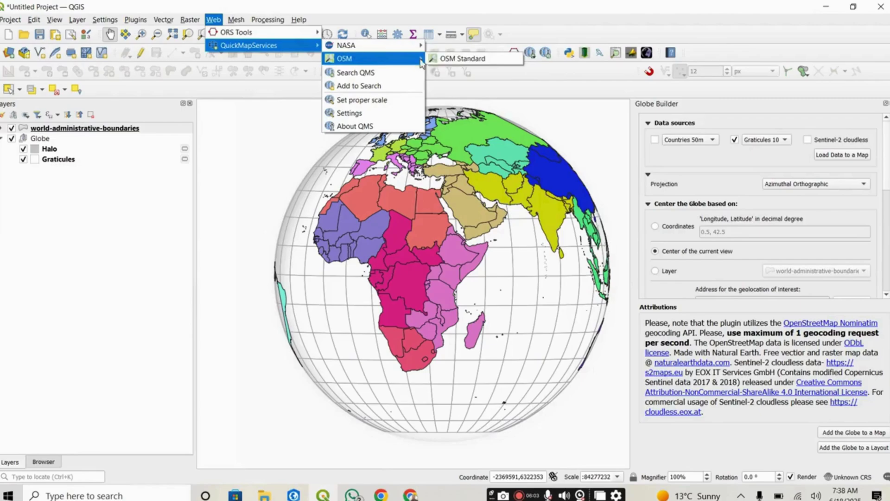
left_click(458, 58)
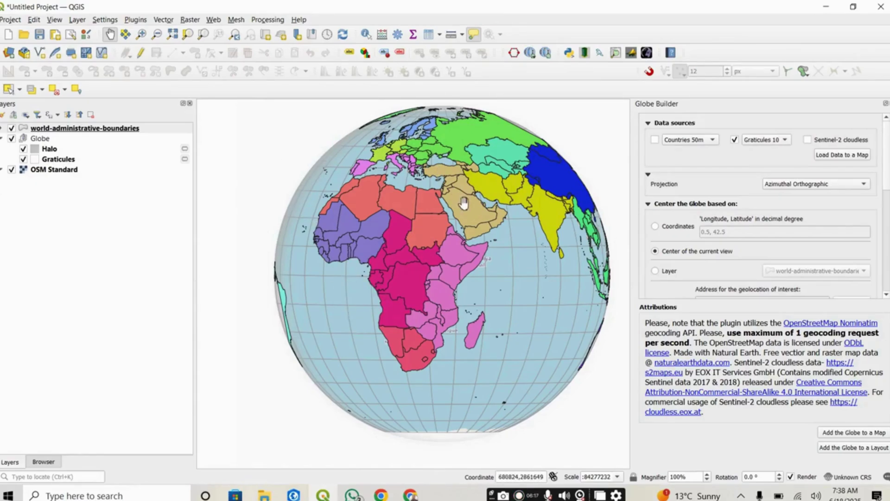
mouse_move(467, 211)
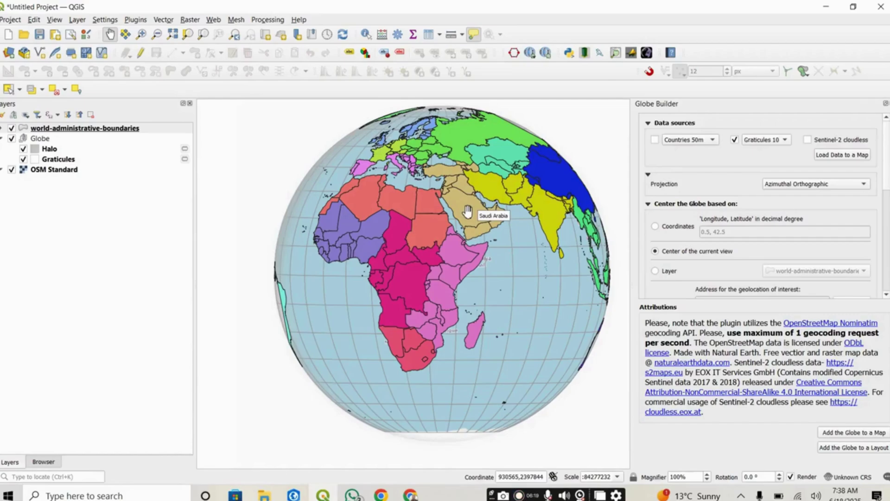